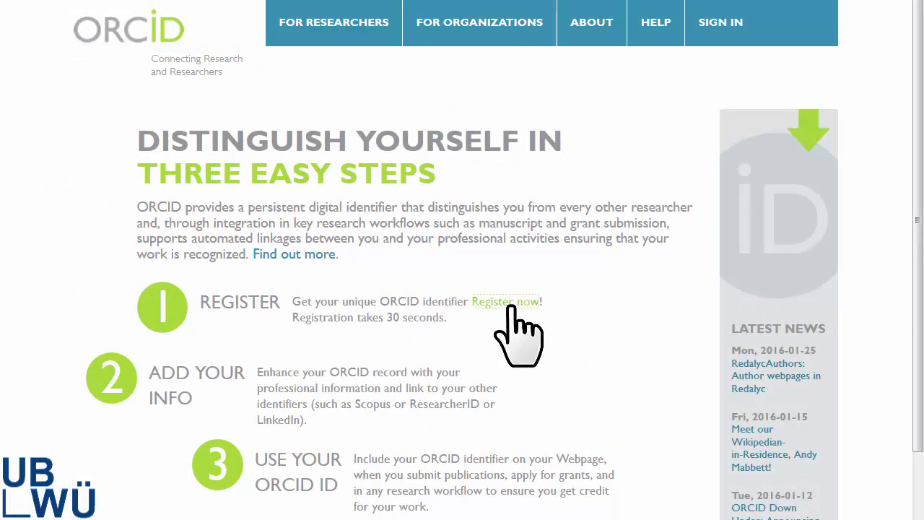
# - Start the ORCID registration and enter the researcher's first name, last name and pasted e-mail address
pyautogui.click(511, 303)
pyautogui.click(297, 175)
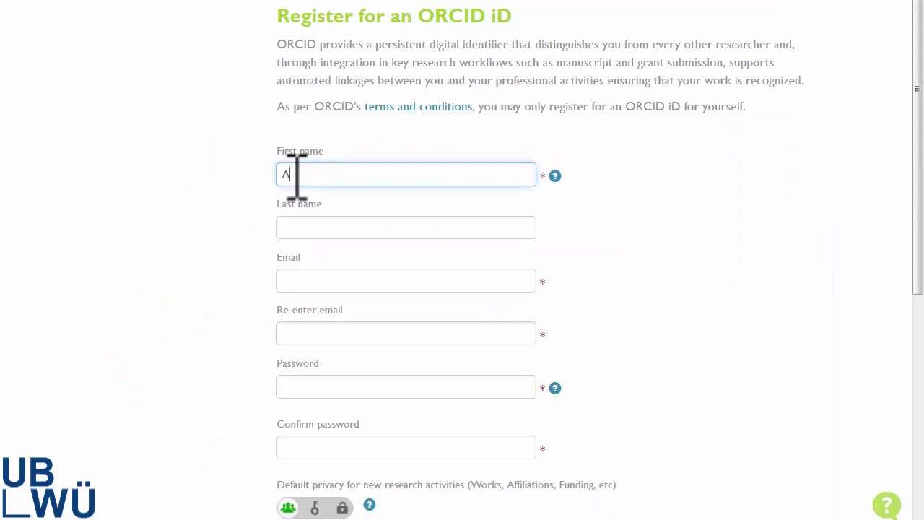
pyautogui.click(311, 227)
pyautogui.write('Schmidt')
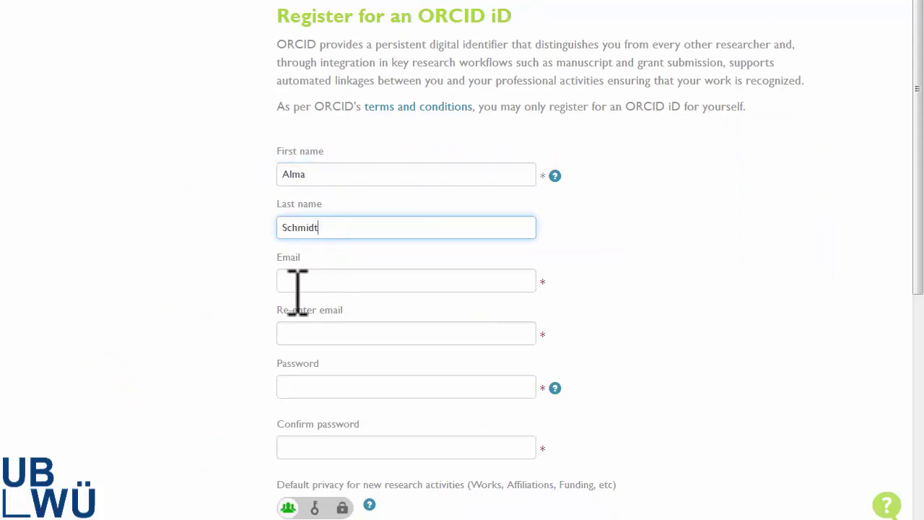
pyautogui.click(311, 281)
pyautogui.rightClick(311, 281)
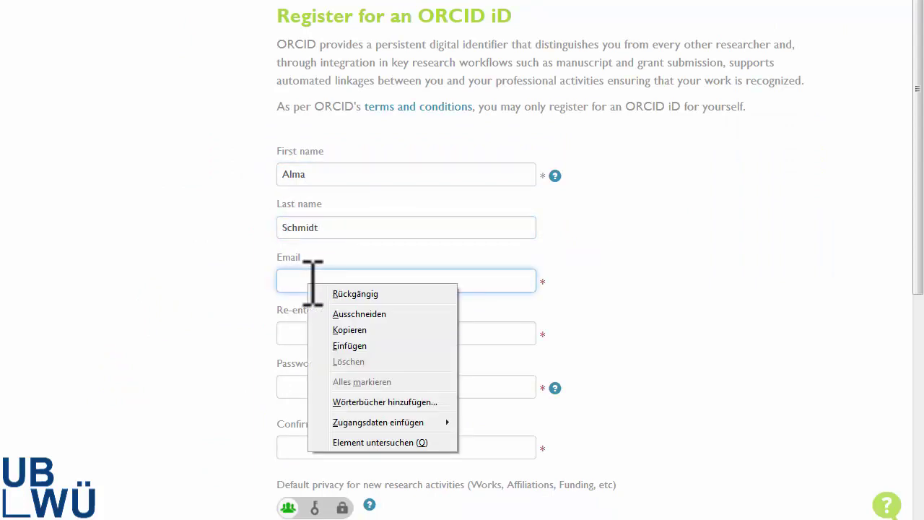
pyautogui.click(349, 346)
# - Paste the e-mail again as confirmation and enter the account password
pyautogui.click(323, 334)
pyautogui.rightClick(323, 333)
pyautogui.click(350, 397)
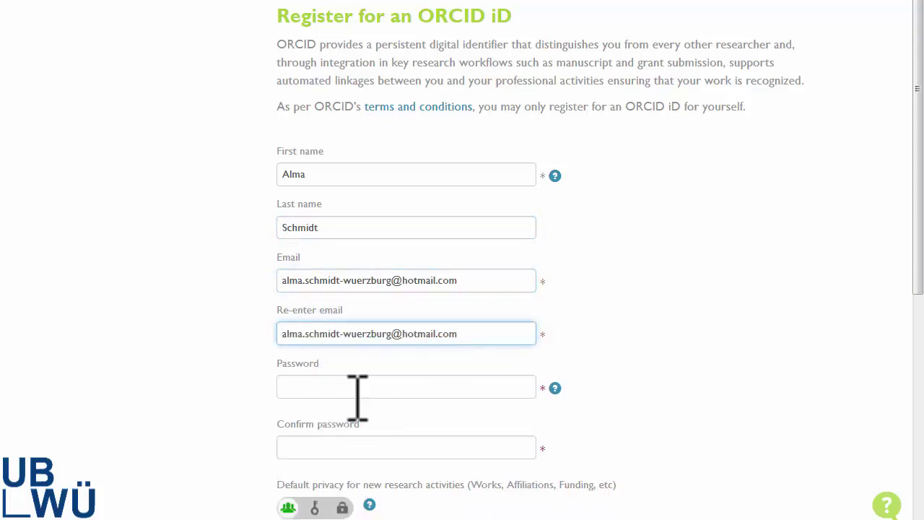
pyautogui.click(304, 388)
pyautogui.write('••••••••')
pyautogui.click(318, 449)
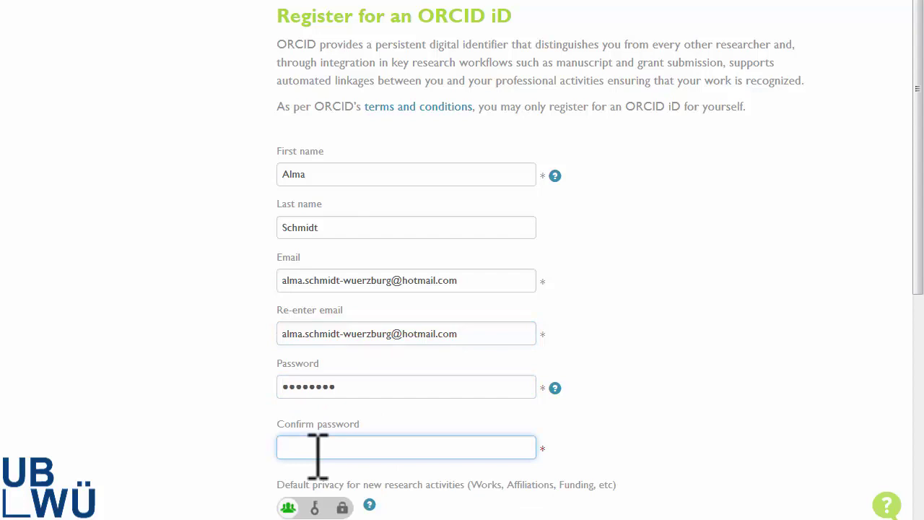
pyautogui.write('••••••••')
# - Pass the reCAPTCHA flower-image check, accept the terms of use and submit the registration
pyautogui.scroll(-5, 311, 473)
pyautogui.click(306, 481)
pyautogui.click(298, 330)
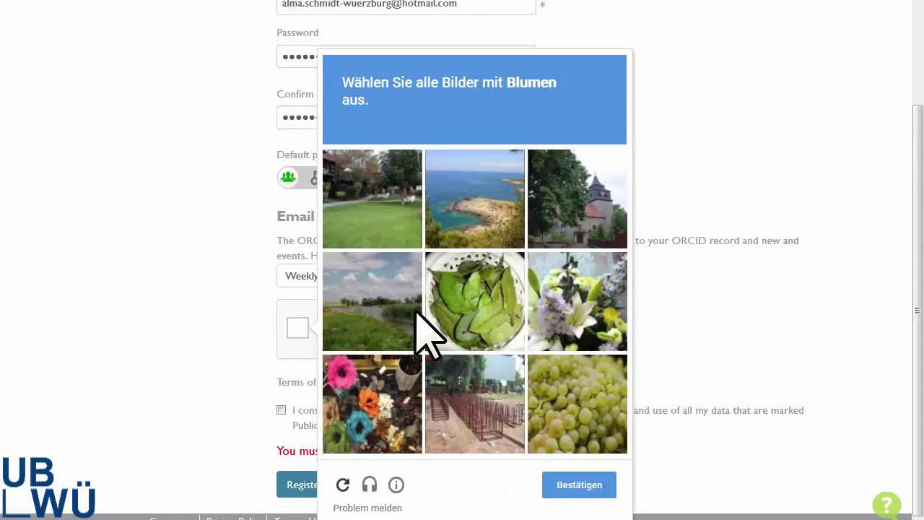
pyautogui.click(578, 301)
pyautogui.click(392, 423)
pyautogui.click(580, 485)
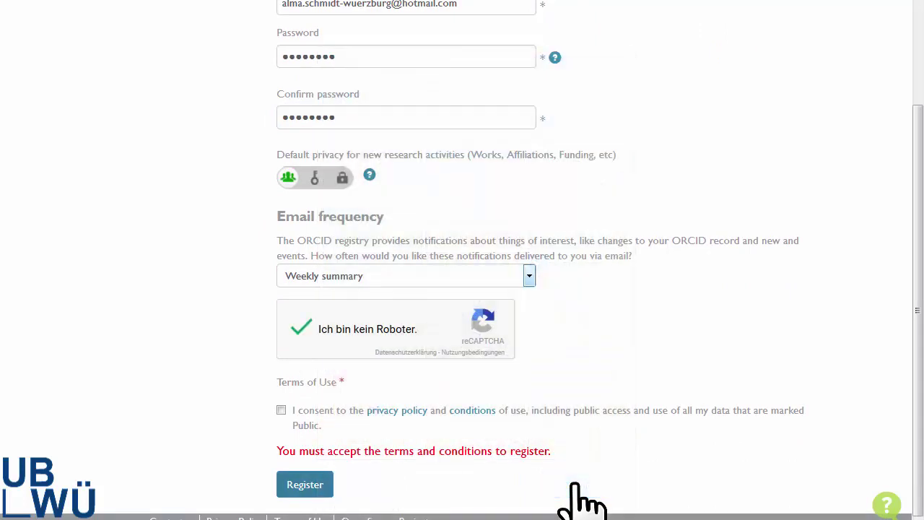
pyautogui.click(281, 410)
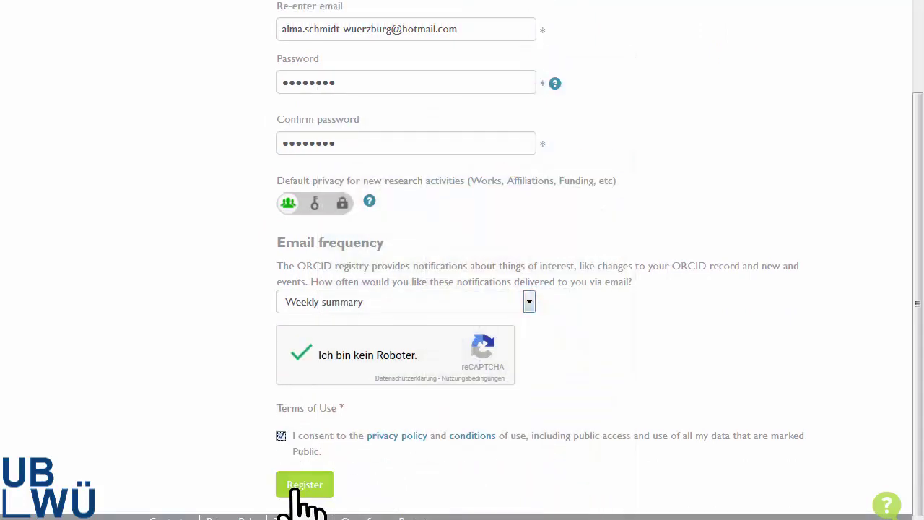
pyautogui.click(295, 491)
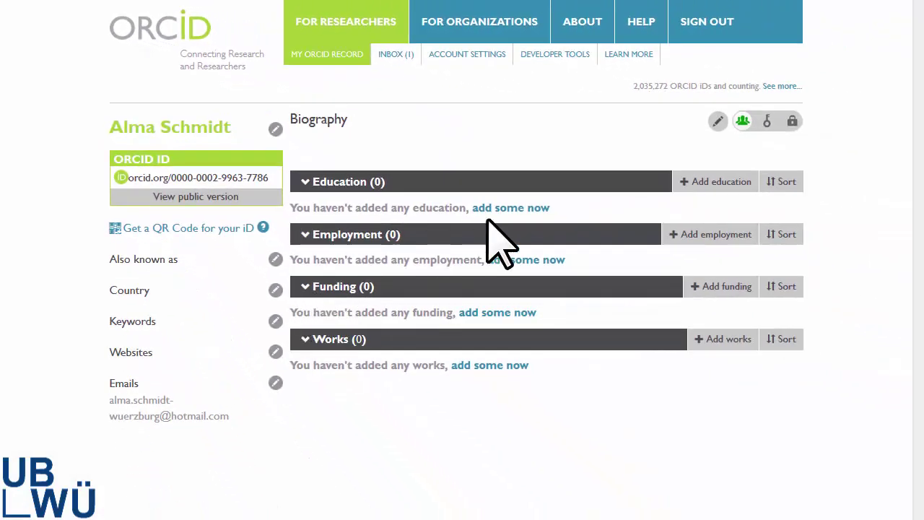
# - Discard the Biography and Education forms, then save the abbreviated name under Also known as
pyautogui.click(718, 121)
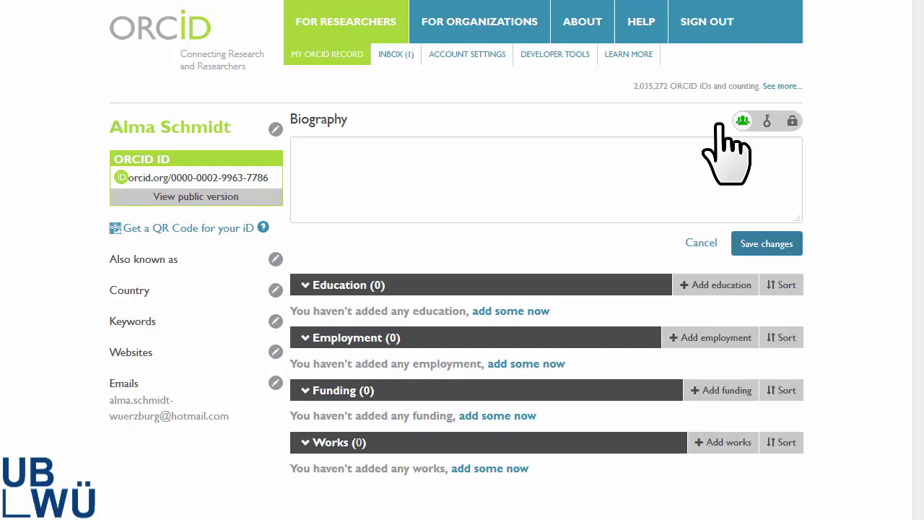
pyautogui.click(701, 244)
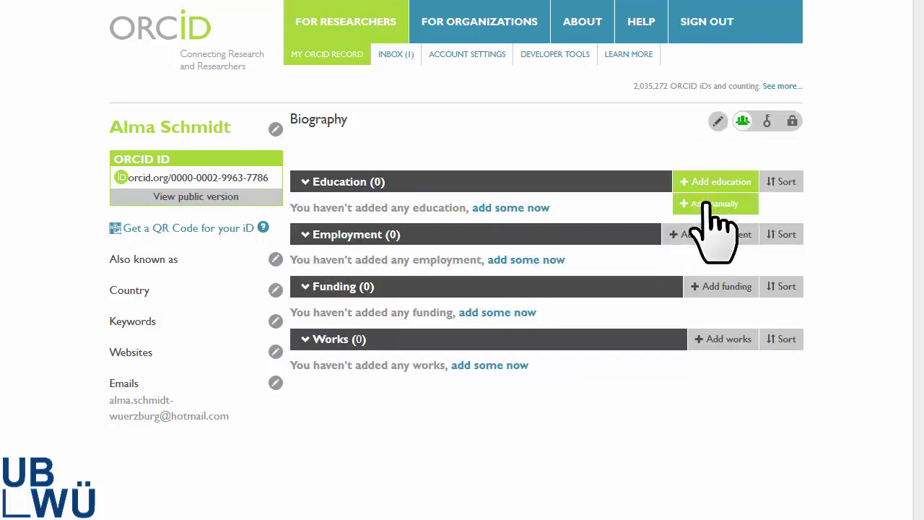
pyautogui.click(706, 203)
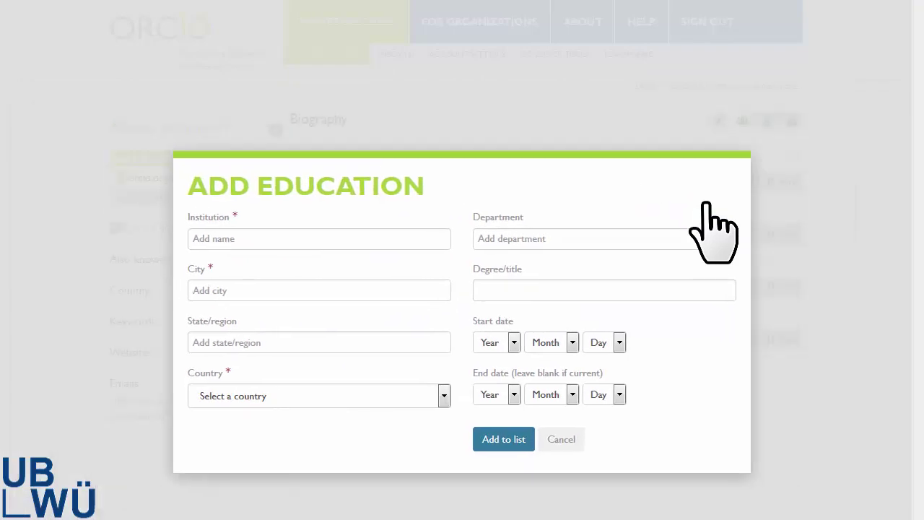
pyautogui.click(559, 439)
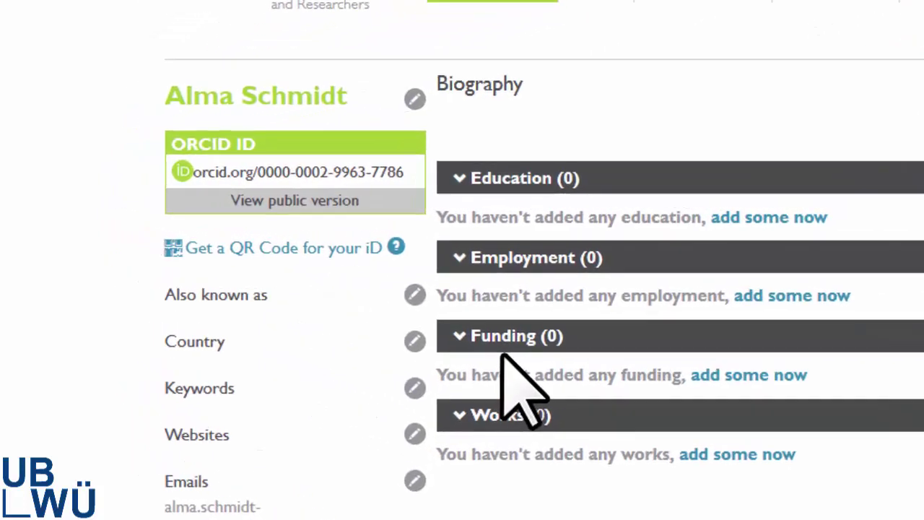
pyautogui.click(495, 315)
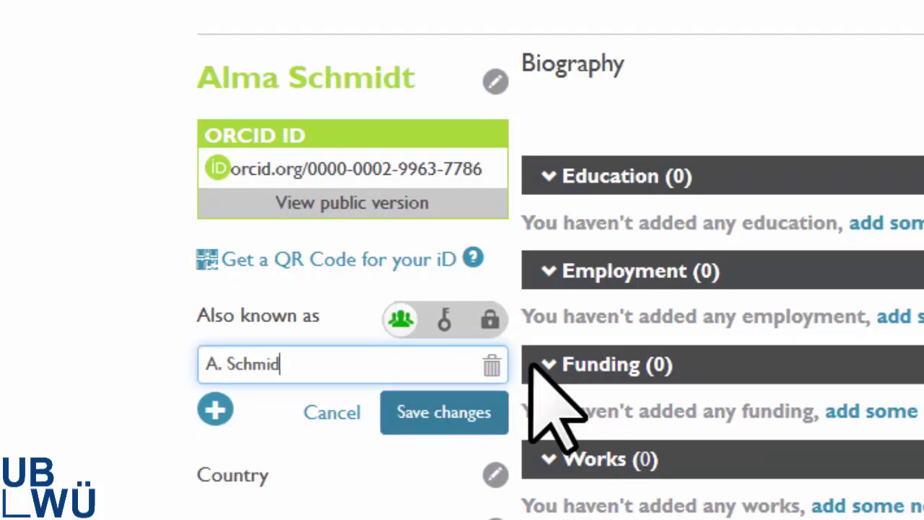
pyautogui.click(459, 411)
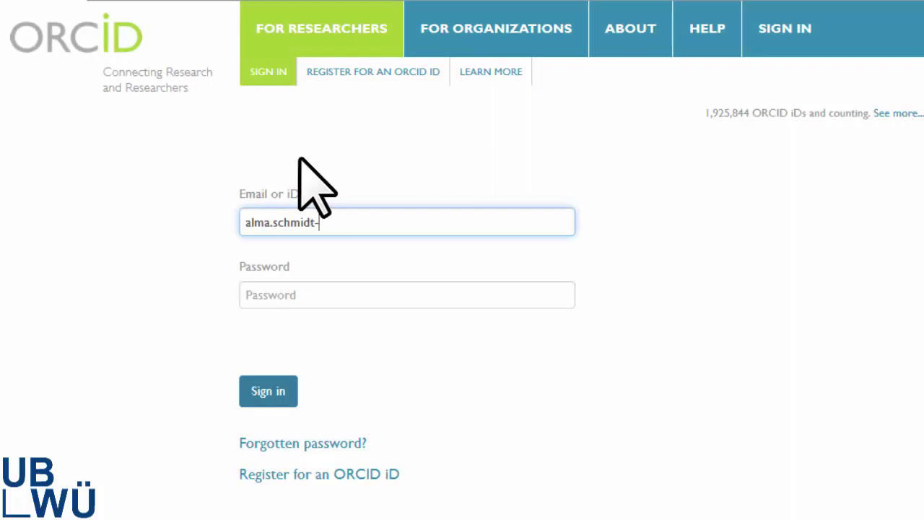
# - Sign in with the account password and send a verification e-mail to the primary address
pyautogui.press('Tab')
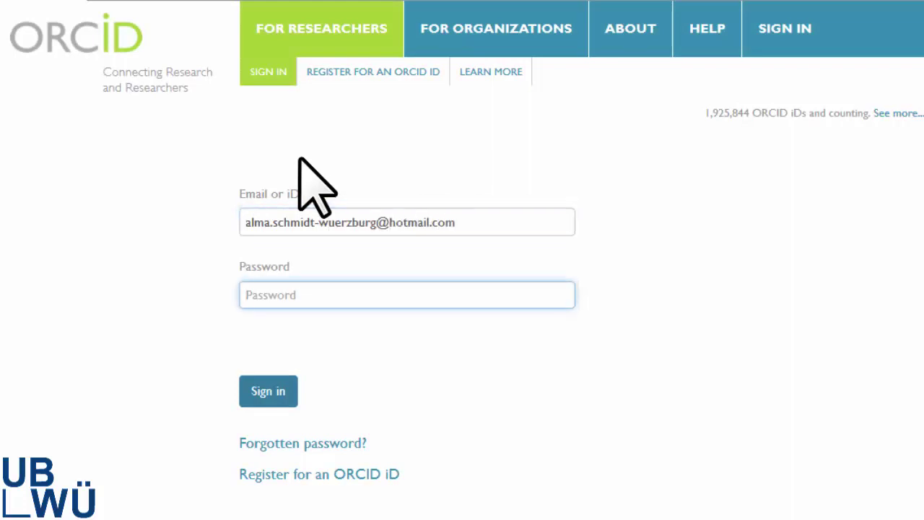
pyautogui.write('*')
pyautogui.click(271, 391)
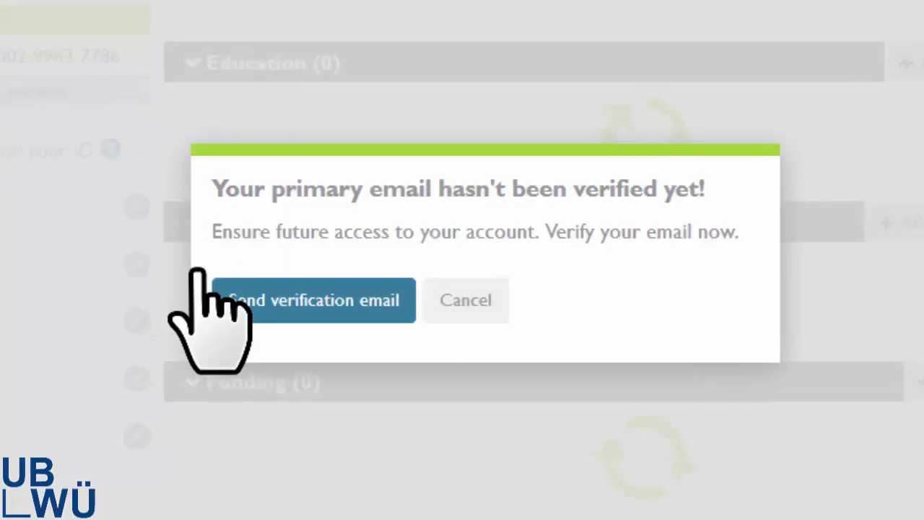
pyautogui.click(318, 301)
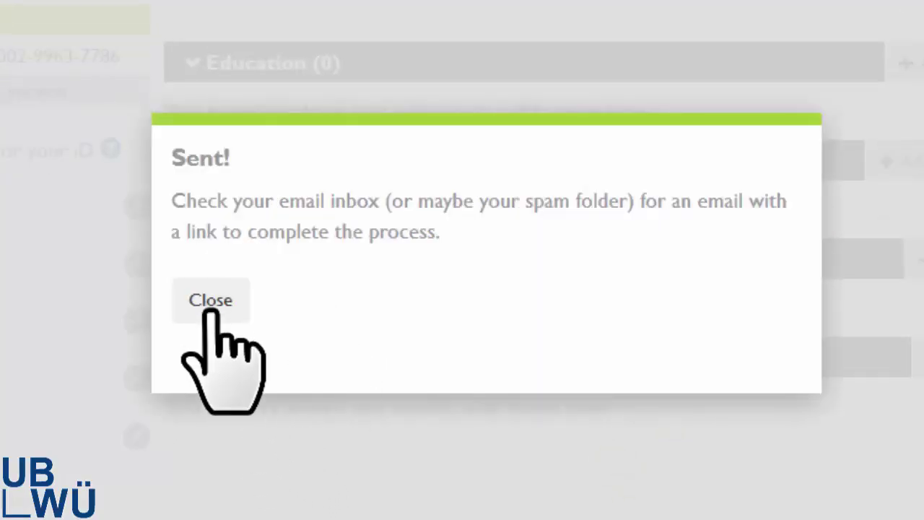
pyautogui.click(211, 301)
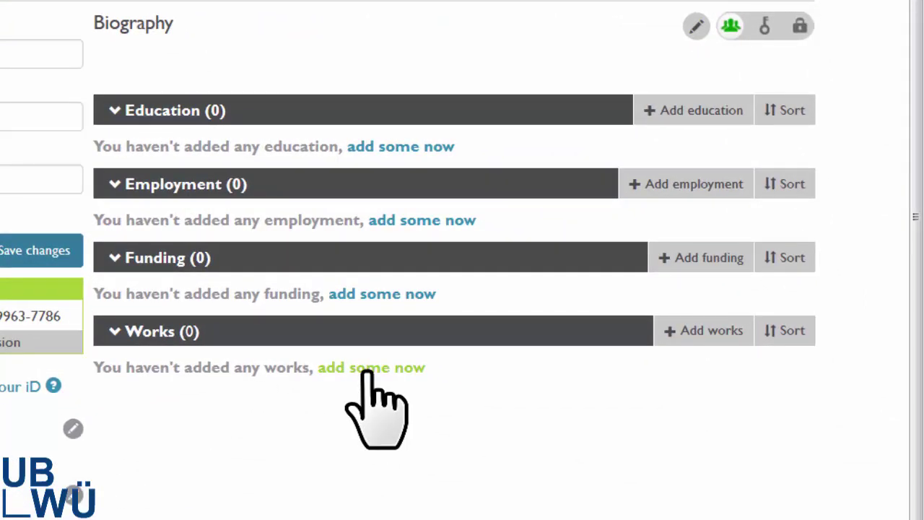
# - Open the Search & link works wizards and choose Europe PubMed Central
pyautogui.moveTo(707, 329)
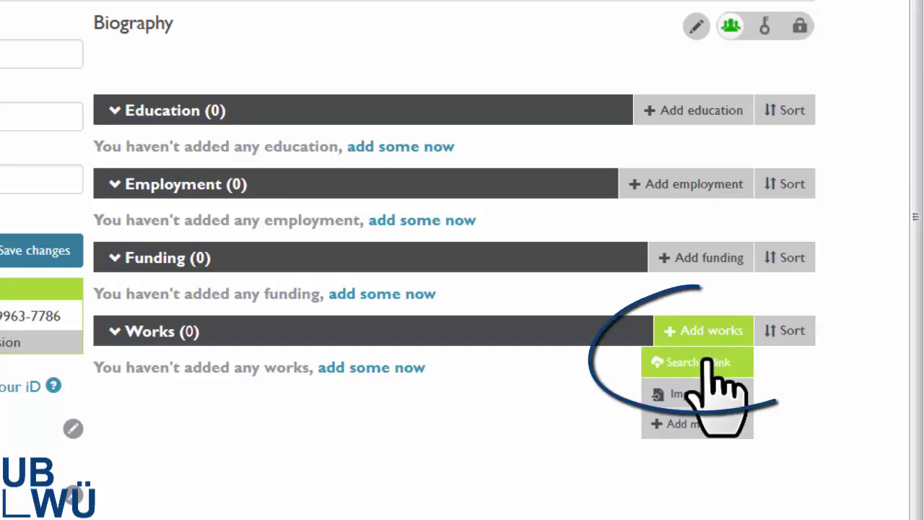
pyautogui.click(707, 361)
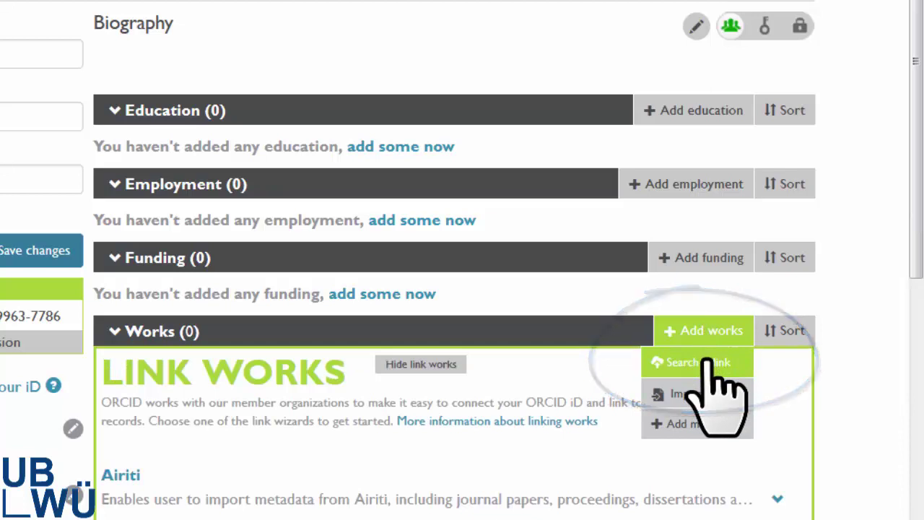
pyautogui.scroll(-8, 521, 437)
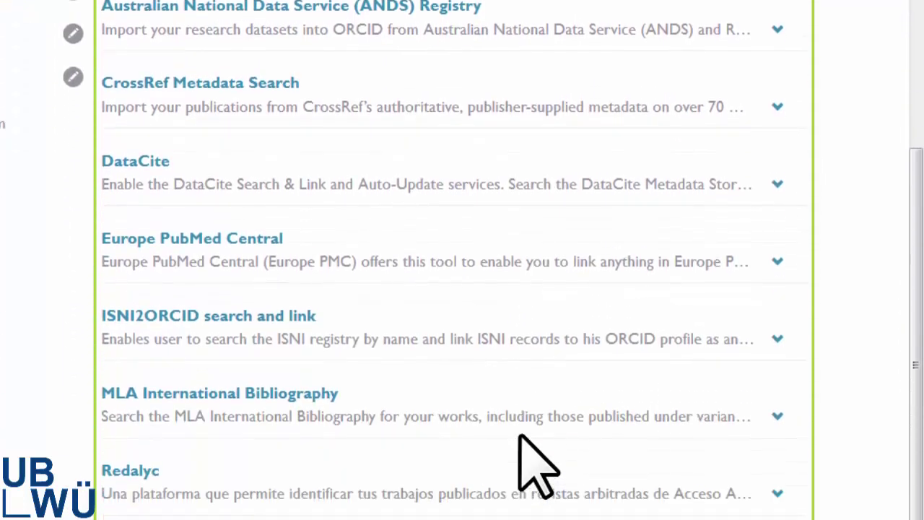
pyautogui.scroll(-2, 537, 466)
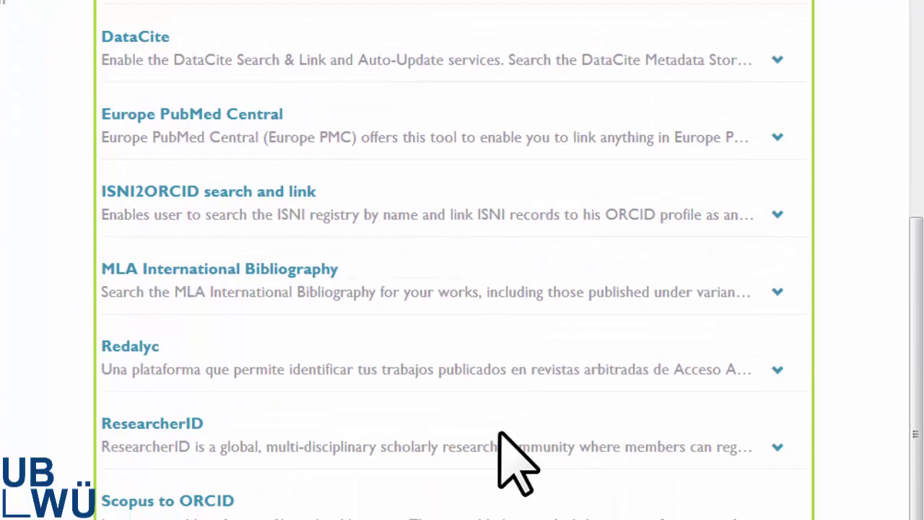
pyautogui.click(217, 116)
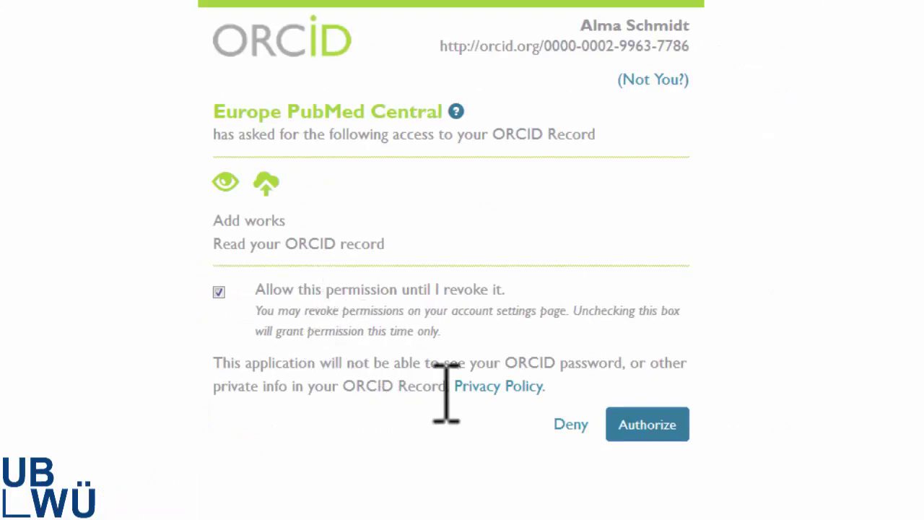
# - Authorize Europe PMC, select the mental illness coming-out article and send it to ORCID
pyautogui.click(645, 427)
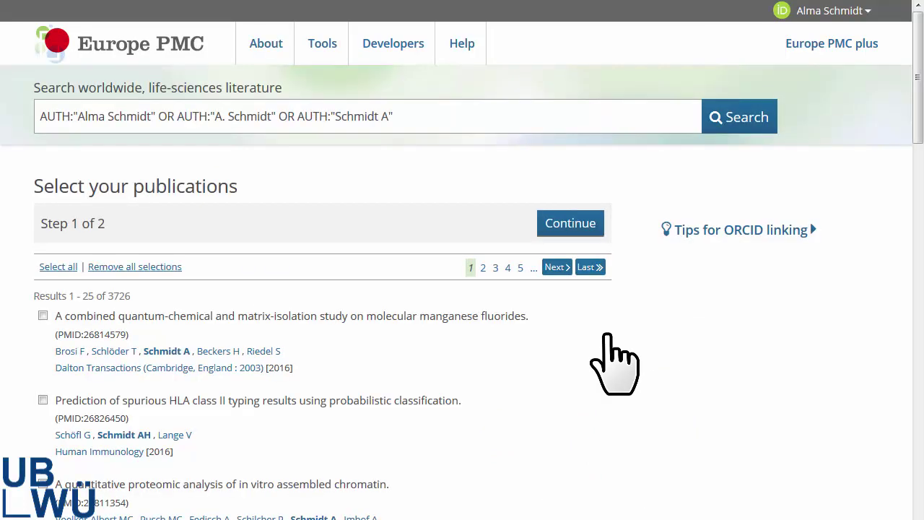
pyautogui.scroll(-7, 547, 388)
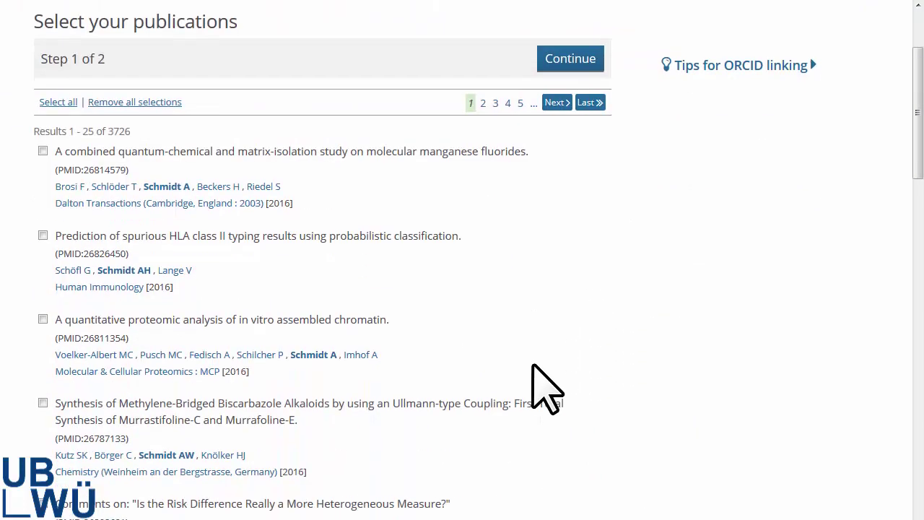
pyautogui.scroll(-5, 541, 363)
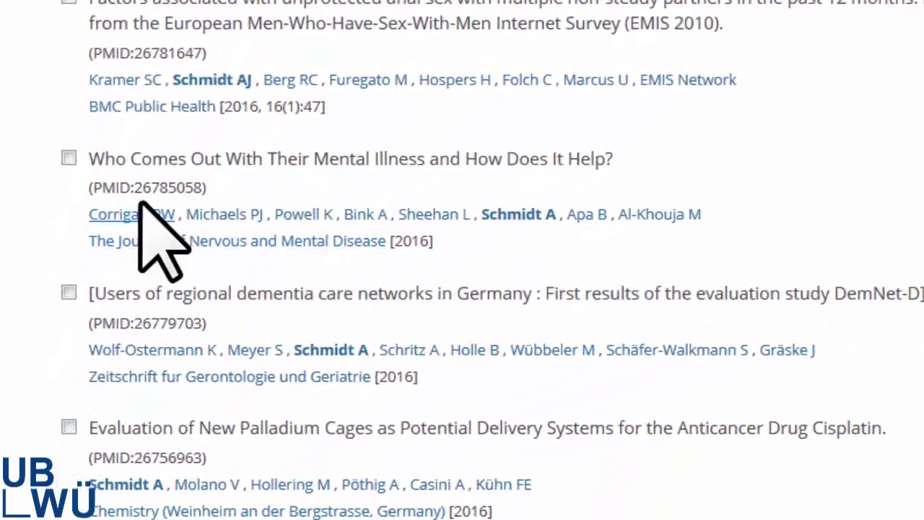
pyautogui.click(68, 159)
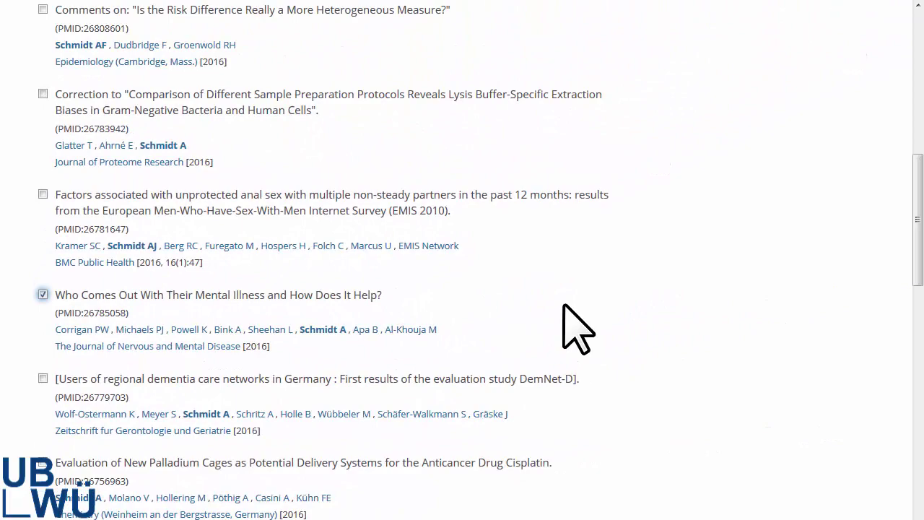
pyautogui.scroll(-16, 578, 329)
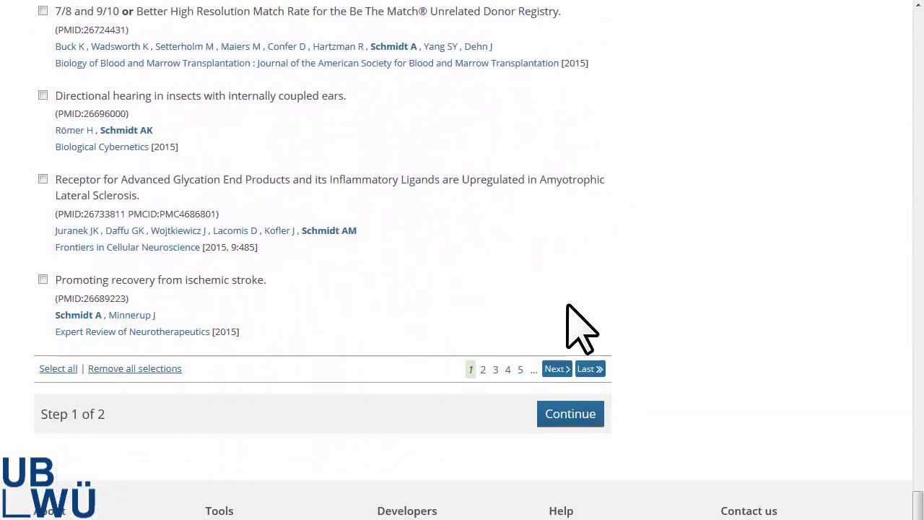
pyautogui.click(570, 415)
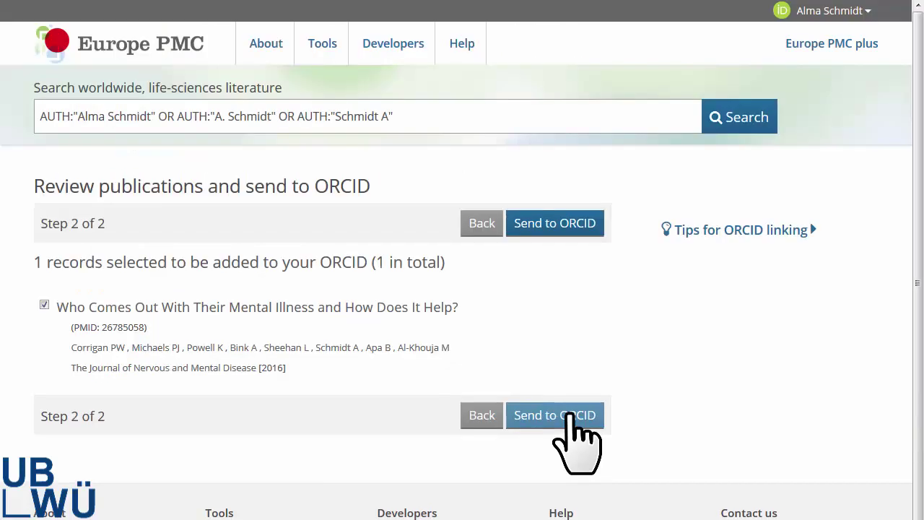
pyautogui.click(570, 416)
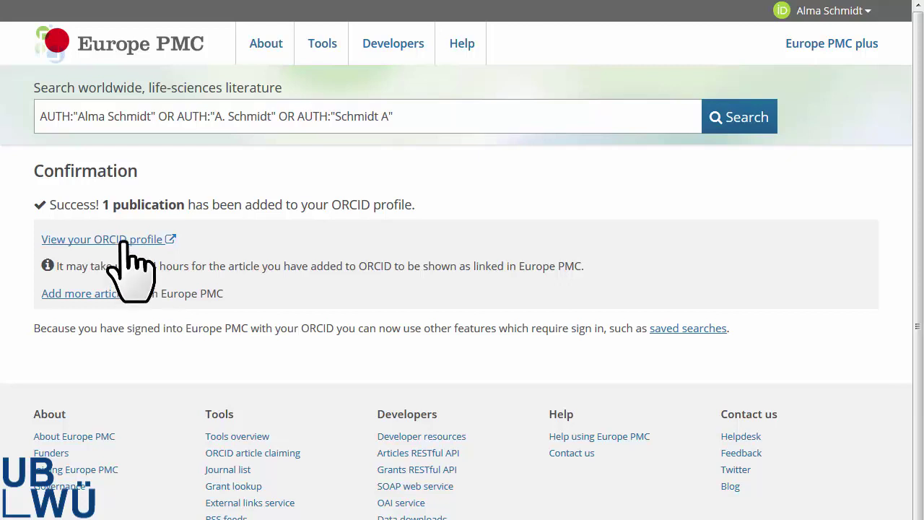
pyautogui.click(124, 241)
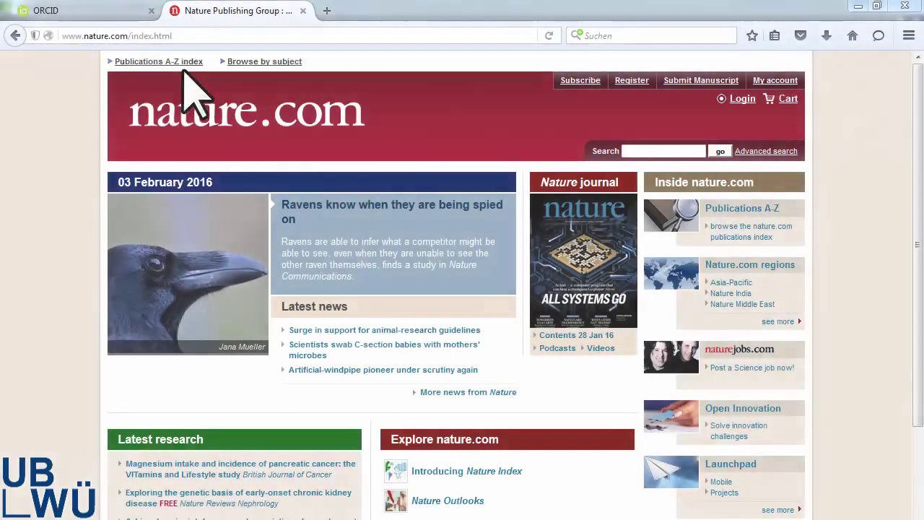
# - Go to nature.com's Publications A-Z index to reach the Nature Chemistry manuscript tracking system
pyautogui.click(177, 62)
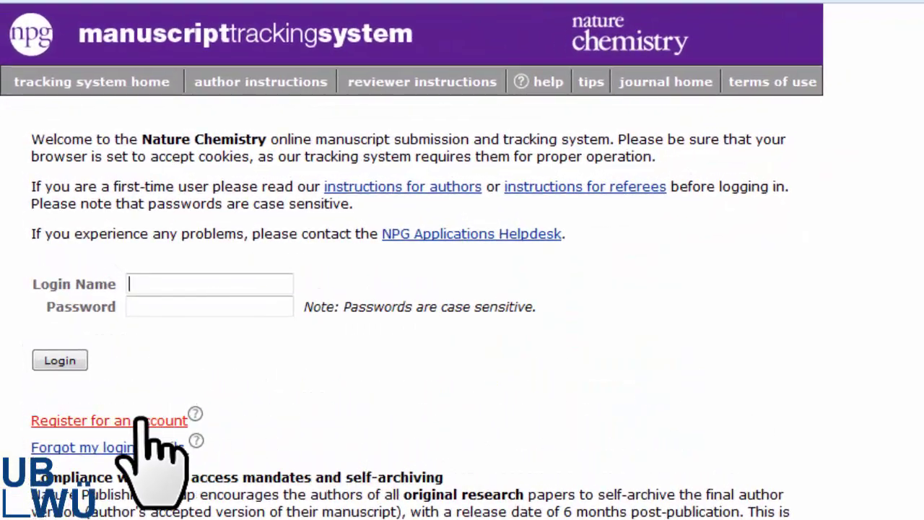
# - Register a Nature author account with last name and primary e-mail, then authorize the ORCID link
pyautogui.click(99, 420)
pyautogui.click(330, 267)
pyautogui.write('Schmidt')
pyautogui.click(336, 299)
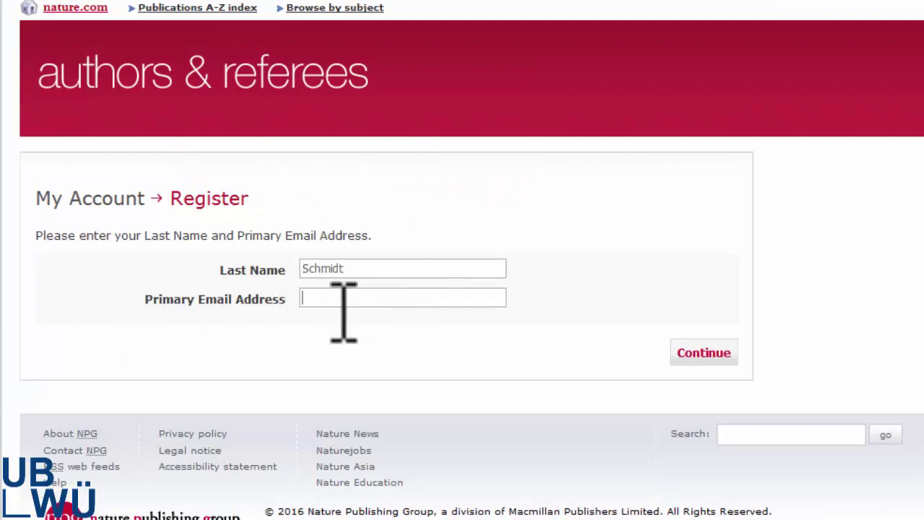
pyautogui.write('a')
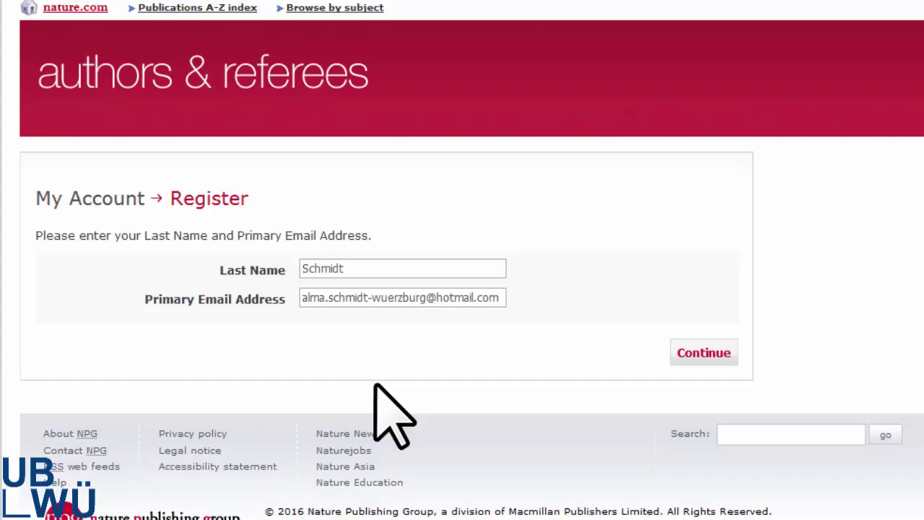
pyautogui.click(704, 354)
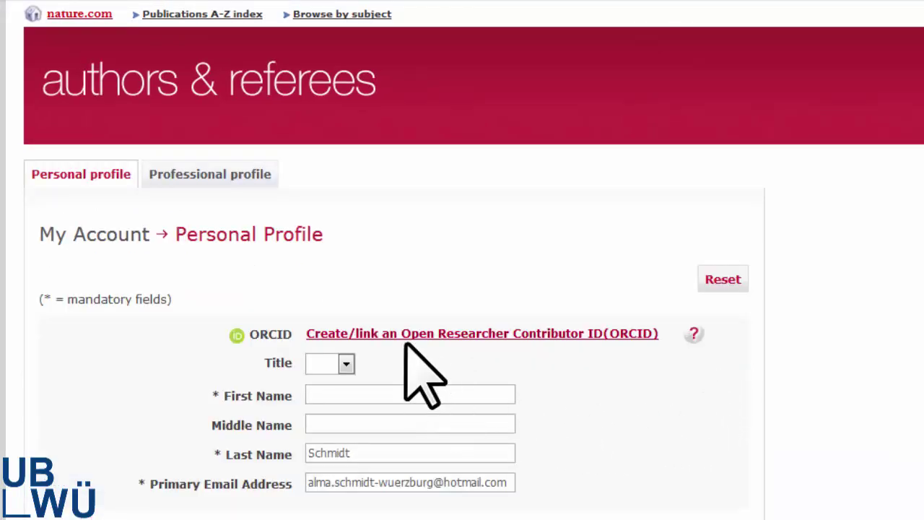
pyautogui.click(407, 334)
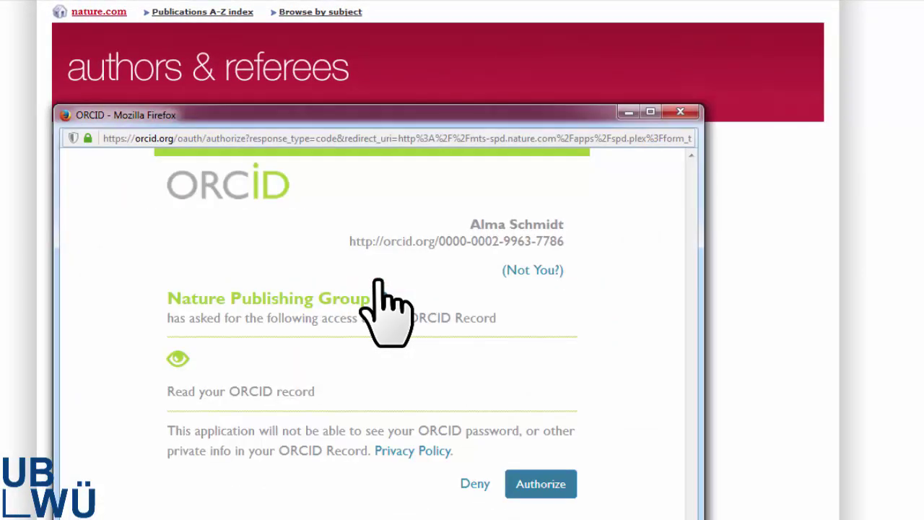
pyautogui.click(534, 491)
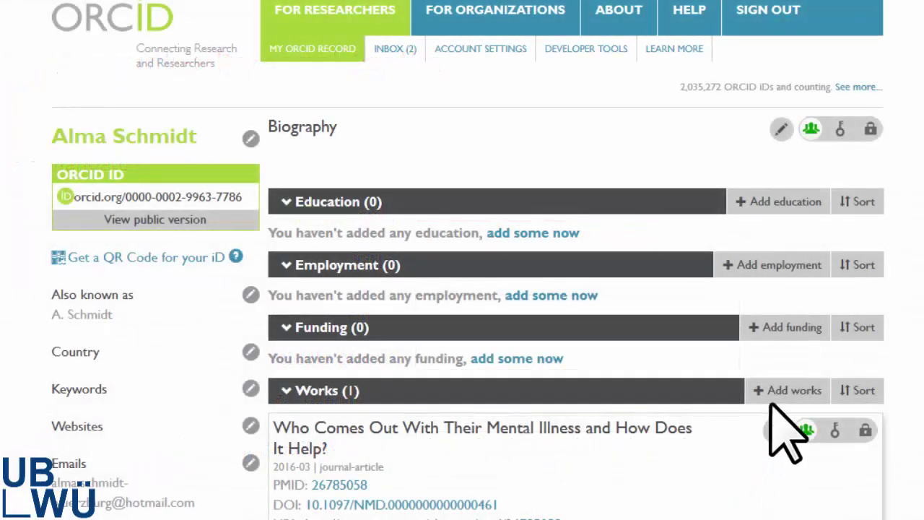
# - From Search & link, grant CrossRef Metadata Search and then DataCite permission to add works
pyautogui.moveTo(781, 394)
pyautogui.click(767, 418)
pyautogui.scroll(-6, 729, 458)
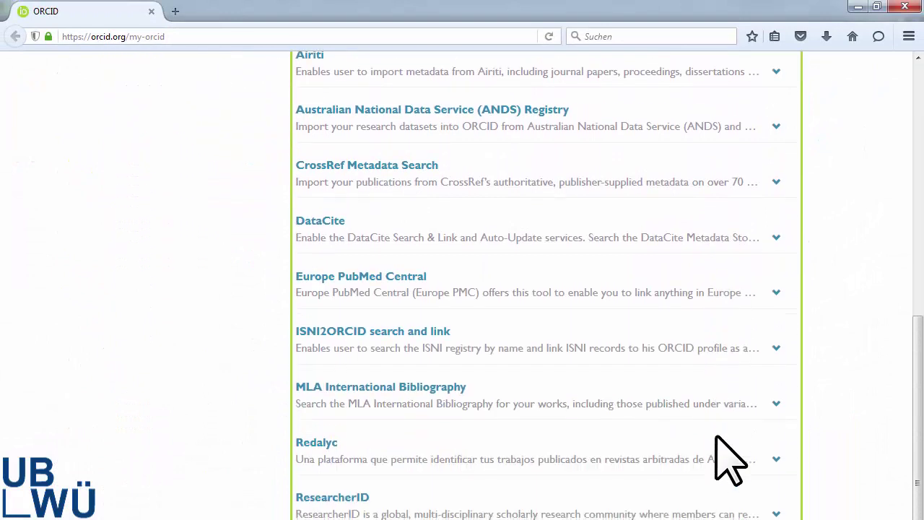
pyautogui.click(354, 132)
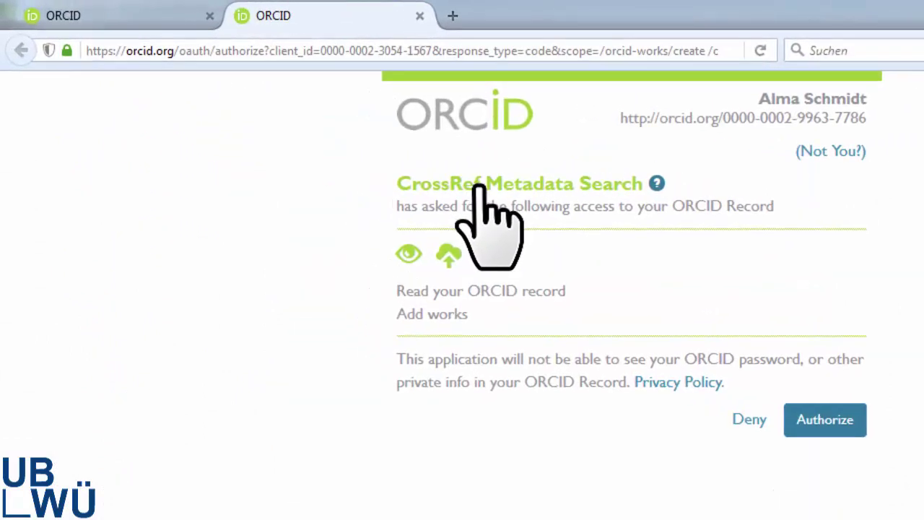
pyautogui.click(803, 421)
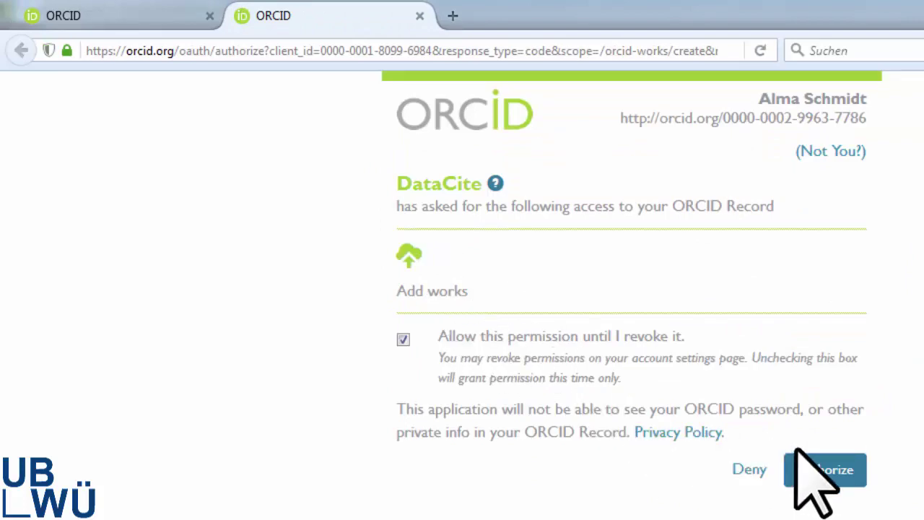
pyautogui.click(823, 473)
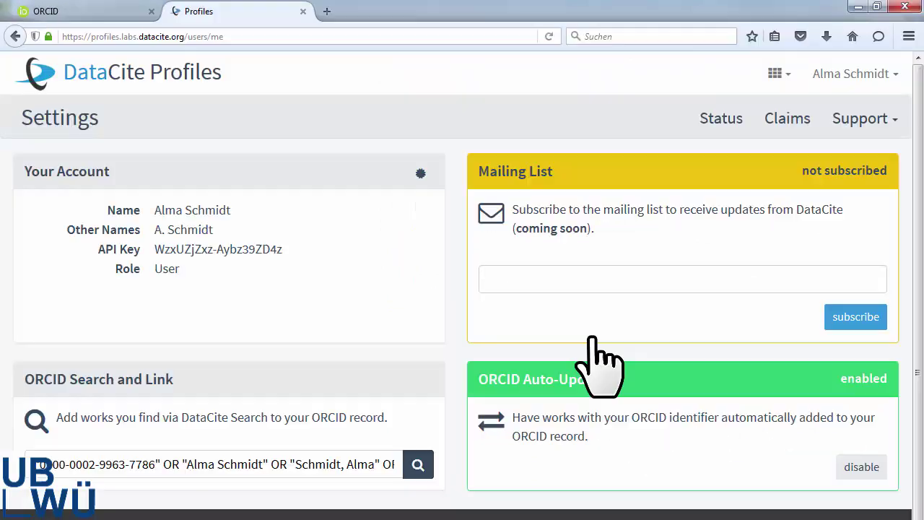